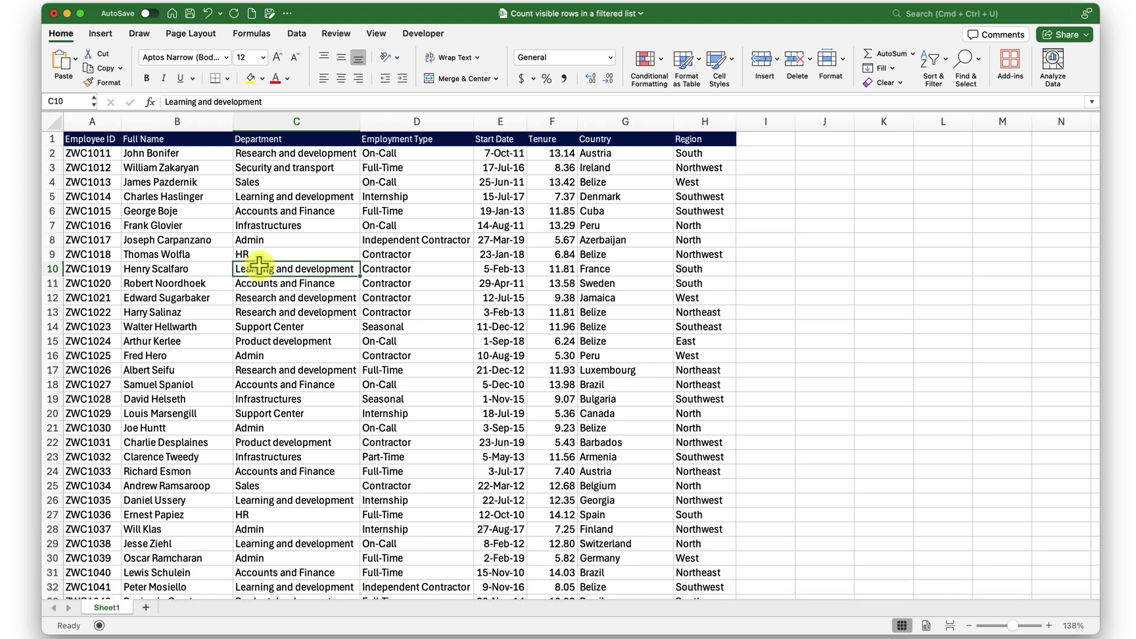
- Check how far the employee list extends down the Full Name column, and return to the first rows
{"action": "left_click", "coordinate": [249, 337]}
{"action": "left_click", "coordinate": [169, 268]}
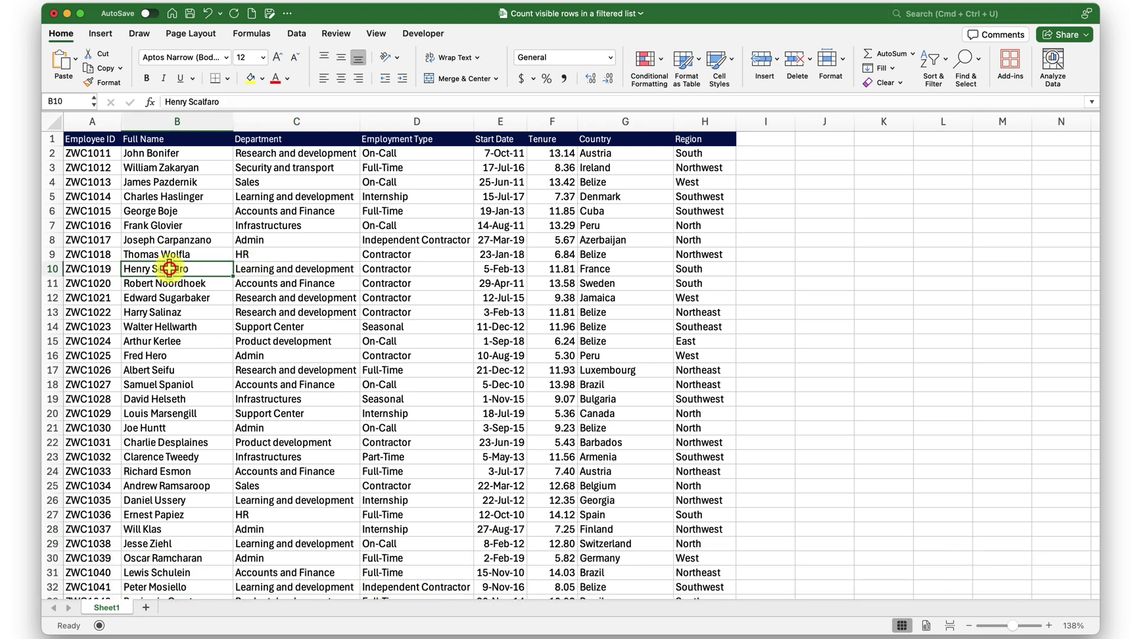
{"action": "key", "text": "super+Down"}
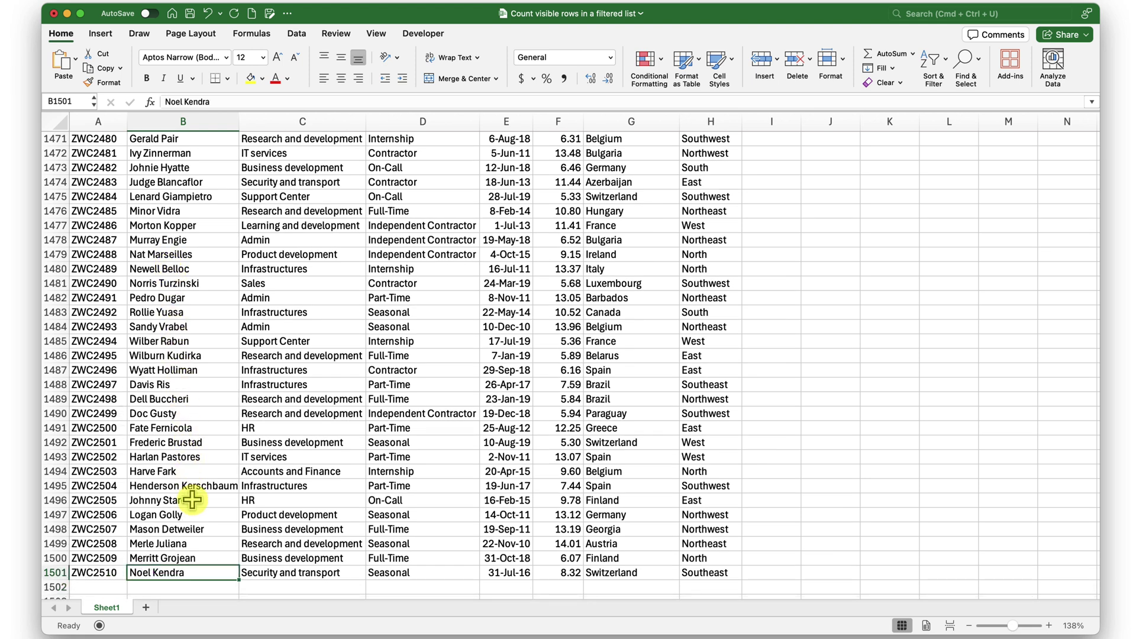
{"action": "key", "text": "super+Up"}
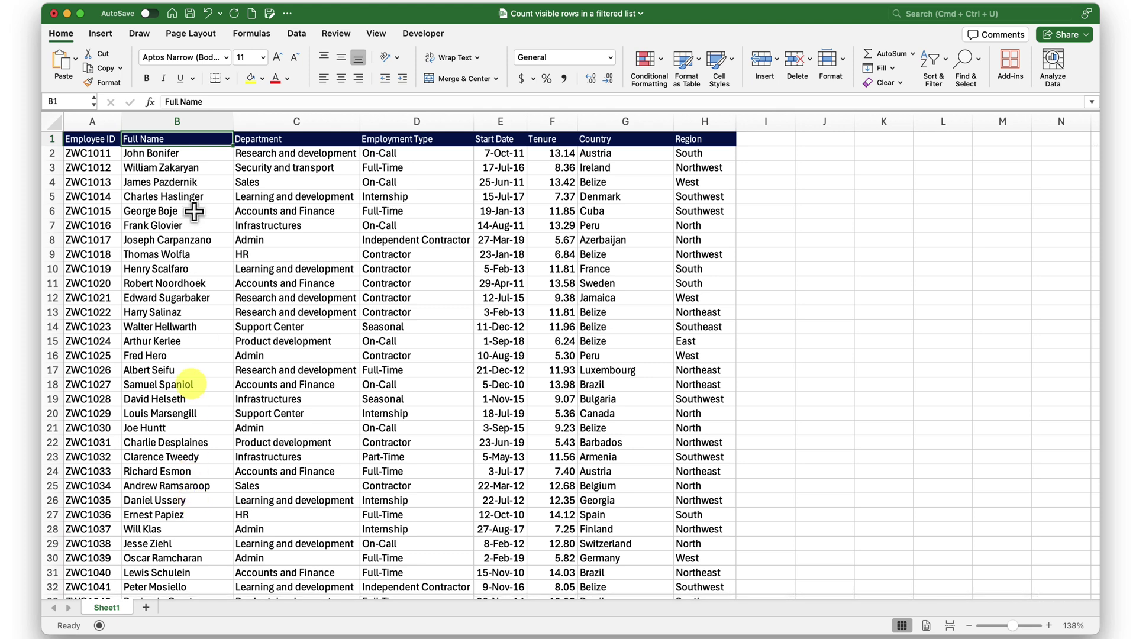
{"action": "left_click", "coordinate": [188, 182]}
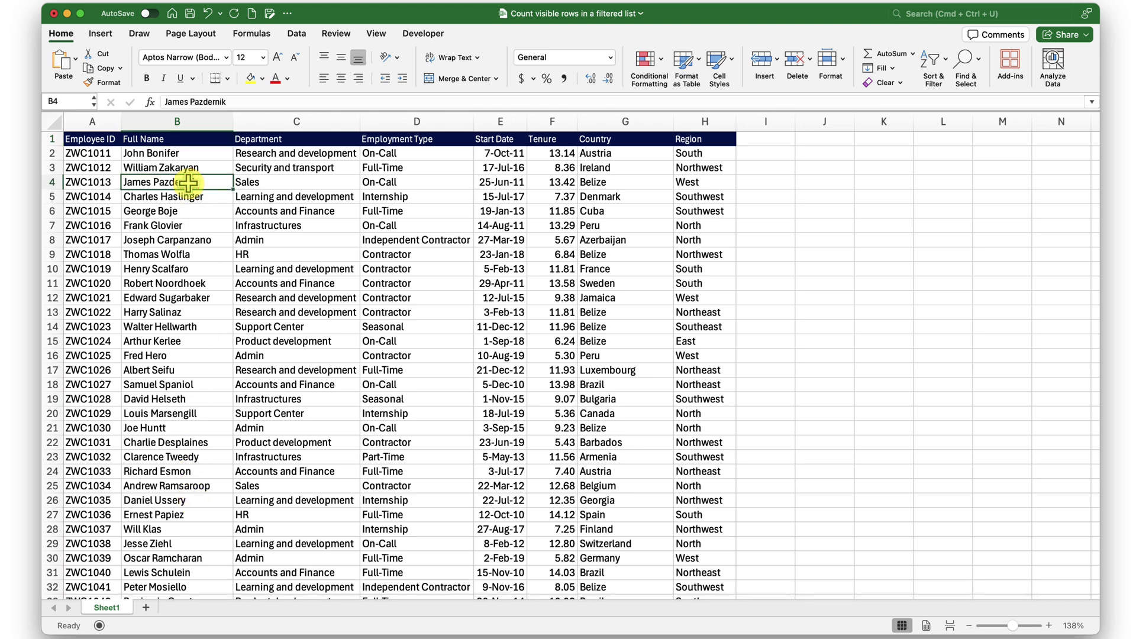
- Enter =COUNTA(D:D) in cell J1 to count all non-empty cells in the Employment Type column
{"action": "left_click", "coordinate": [831, 141]}
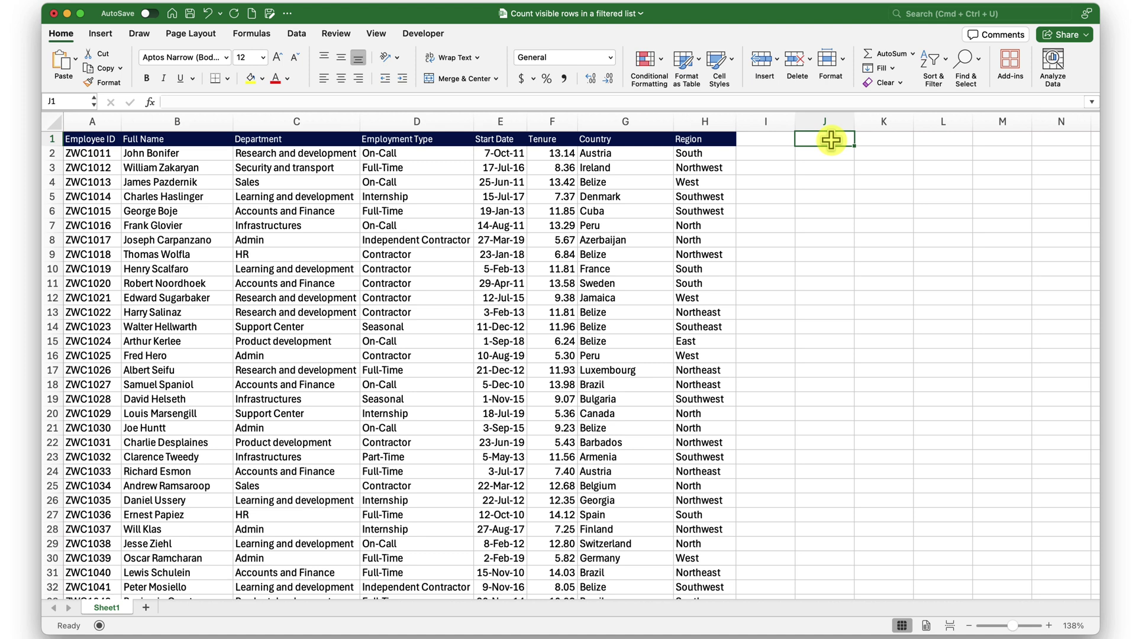
{"action": "type", "text": "=count"}
{"action": "key", "text": "Down"}
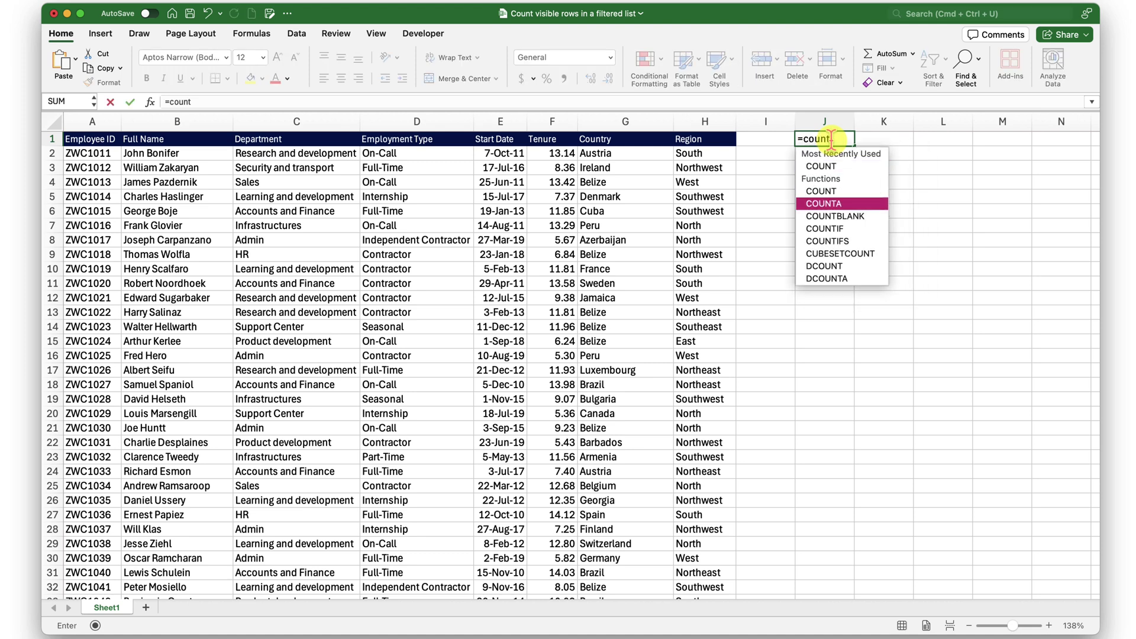
{"action": "key", "text": "Tab"}
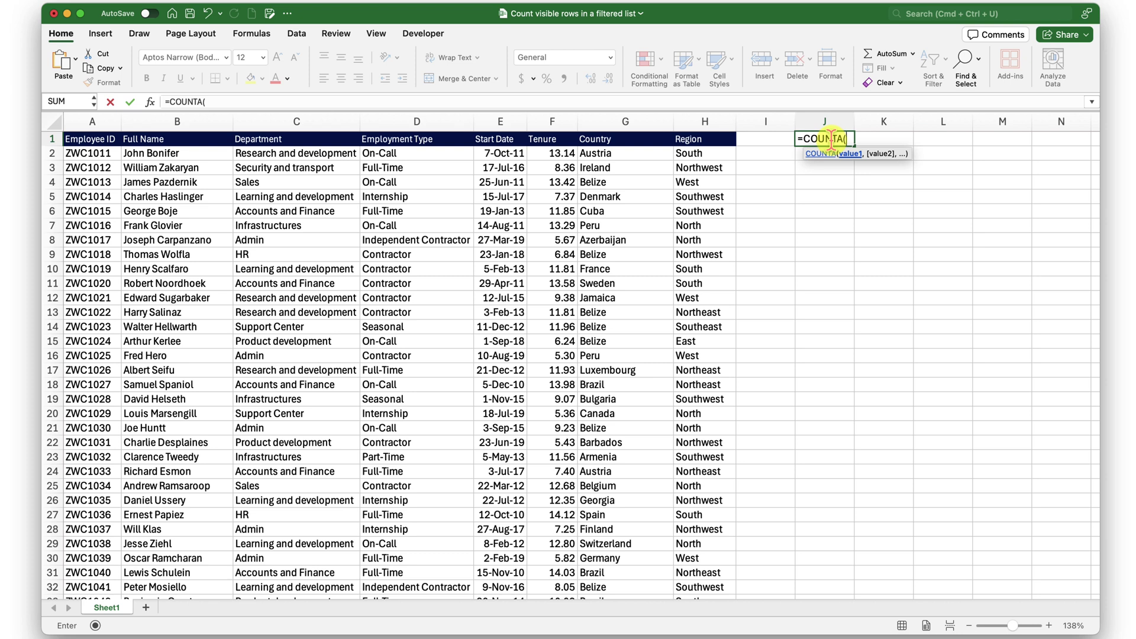
{"action": "left_click", "coordinate": [396, 122]}
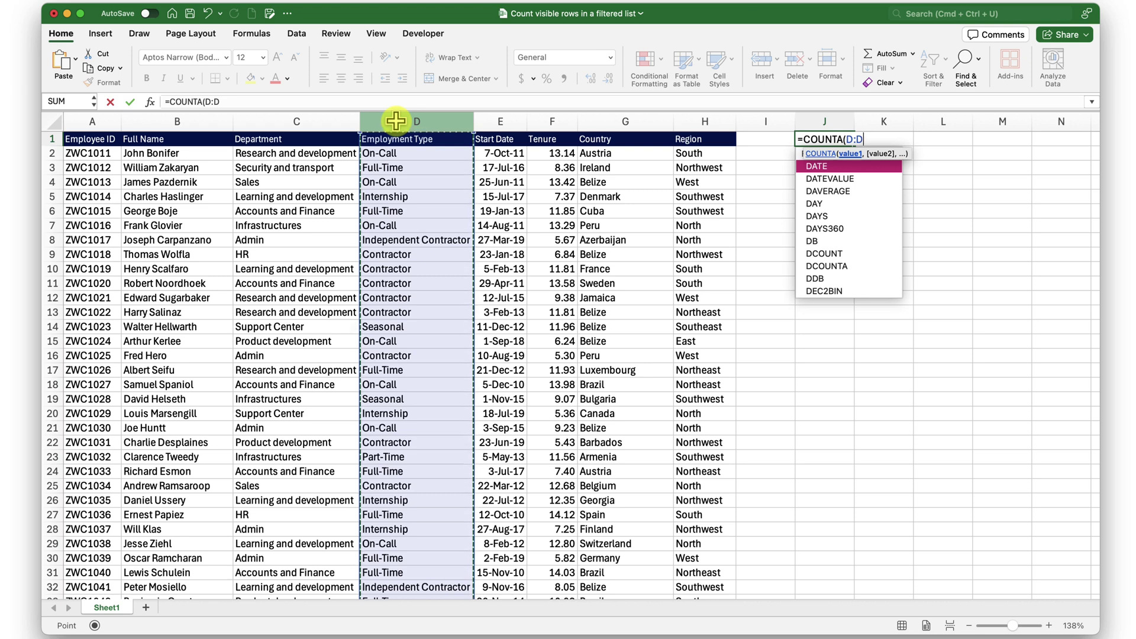
{"action": "key", "text": "Return"}
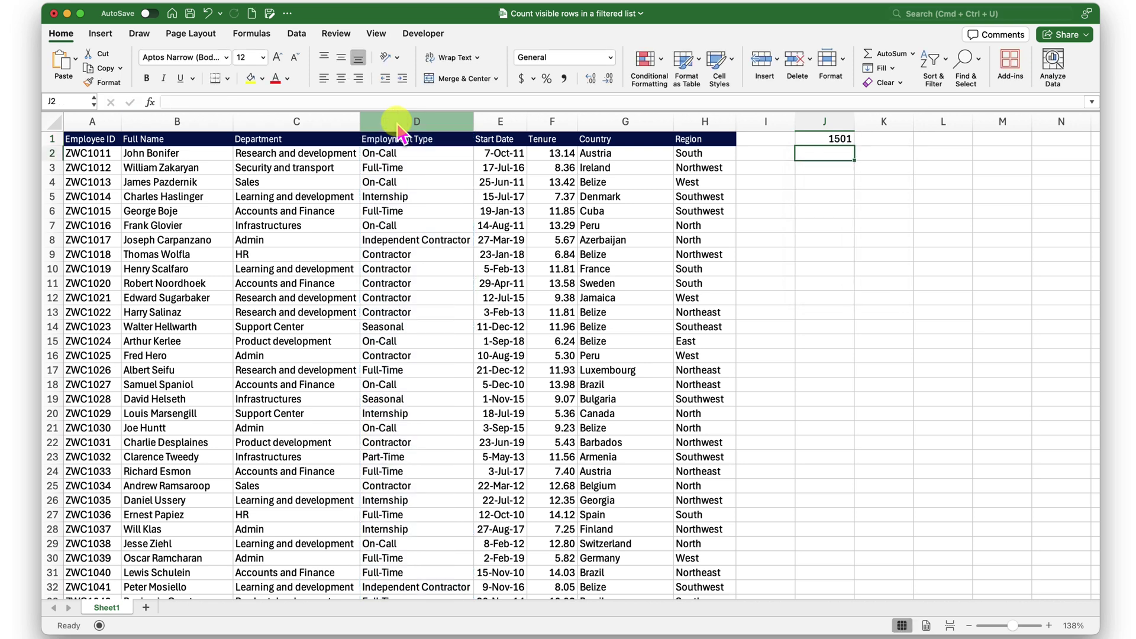
{"action": "key", "text": "Up"}
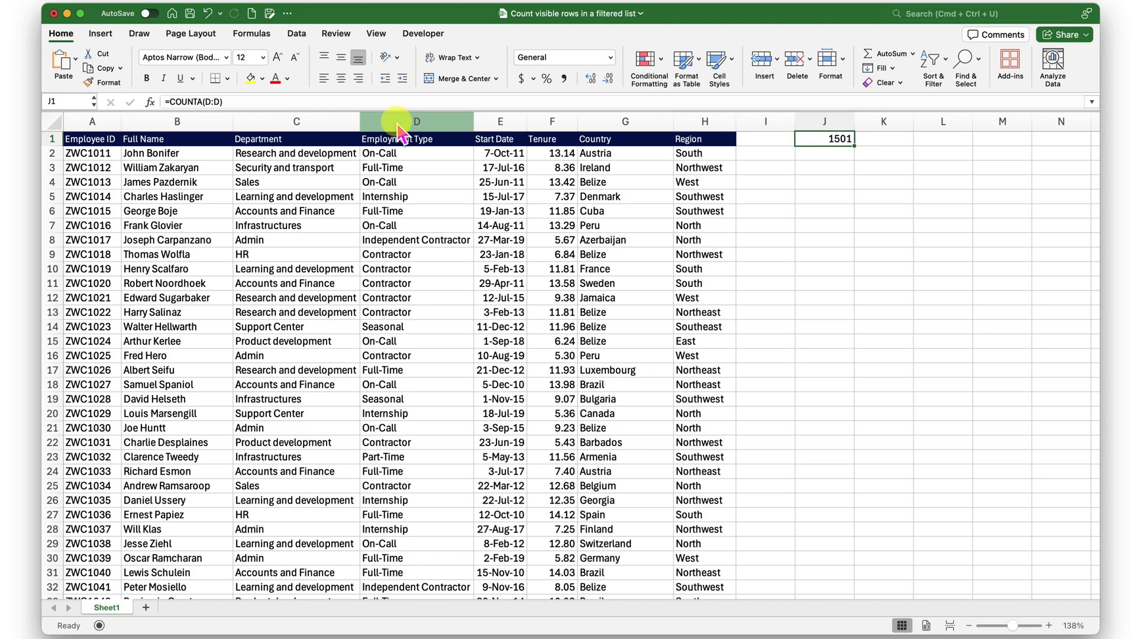
- Turn on filtering for the employee list and show only the Full-Time rows in Employment Type
{"action": "left_click", "coordinate": [361, 183]}
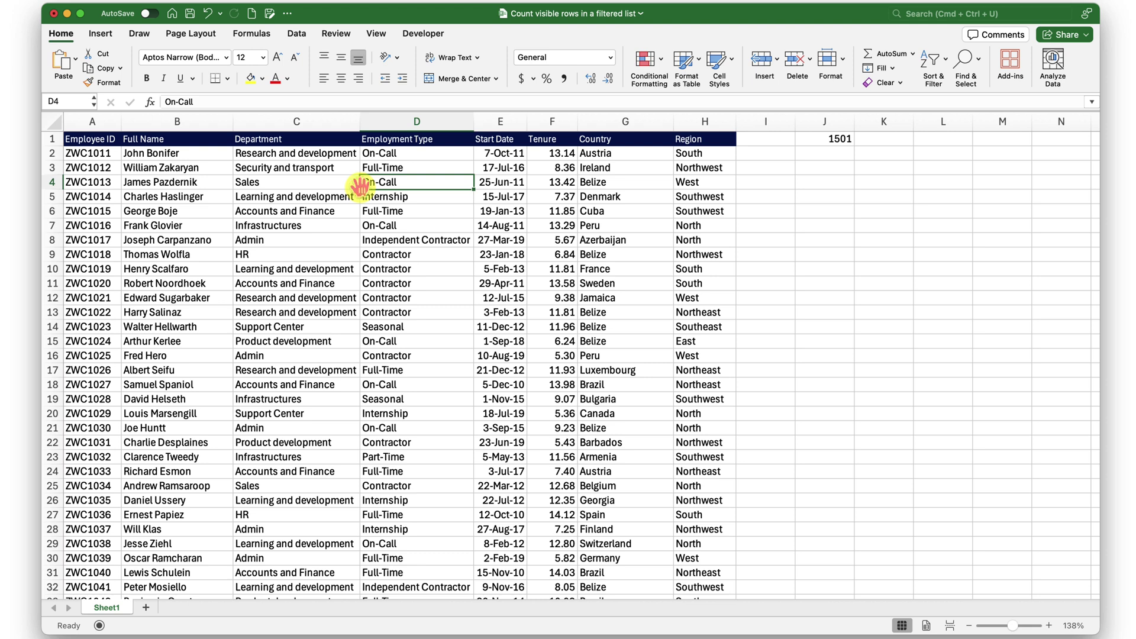
{"action": "left_click", "coordinate": [296, 34]}
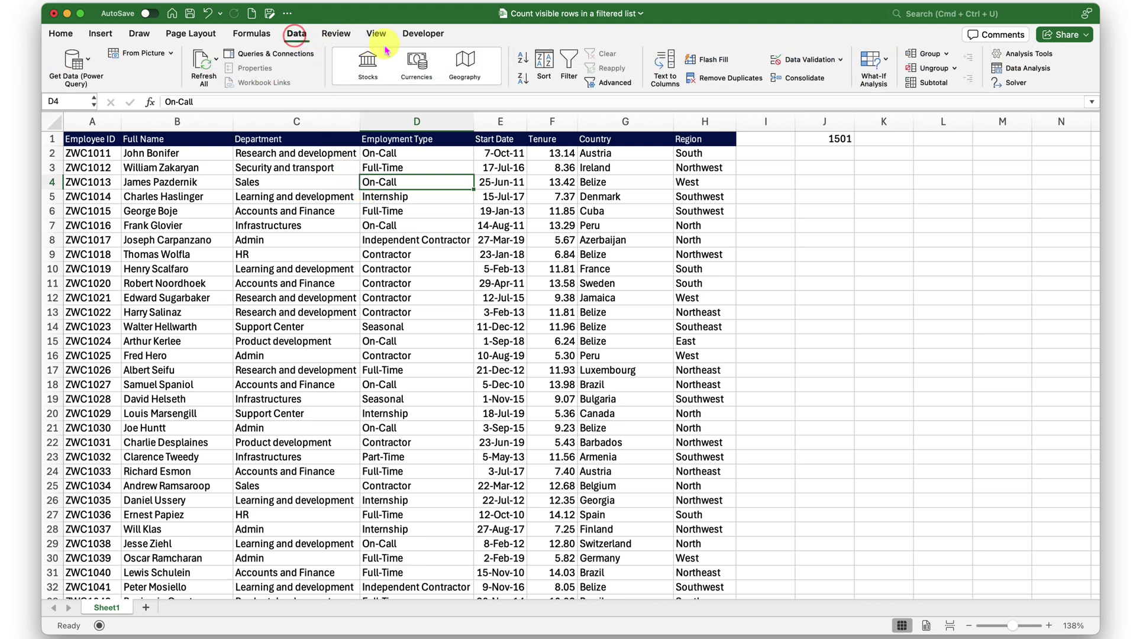
{"action": "left_click", "coordinate": [575, 62]}
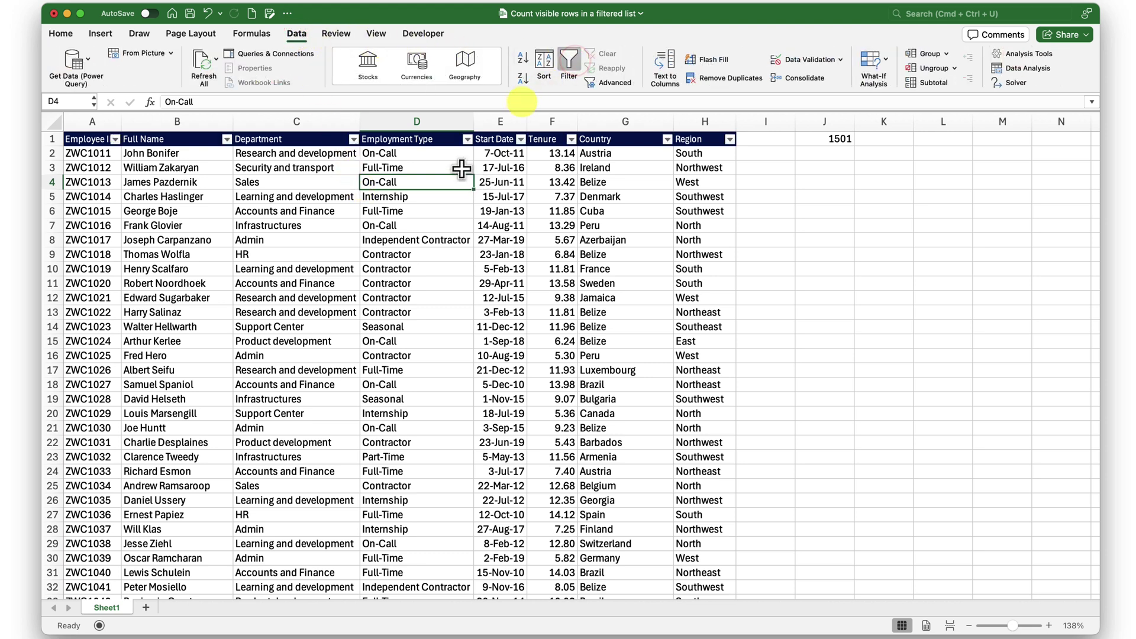
{"action": "left_click", "coordinate": [467, 142]}
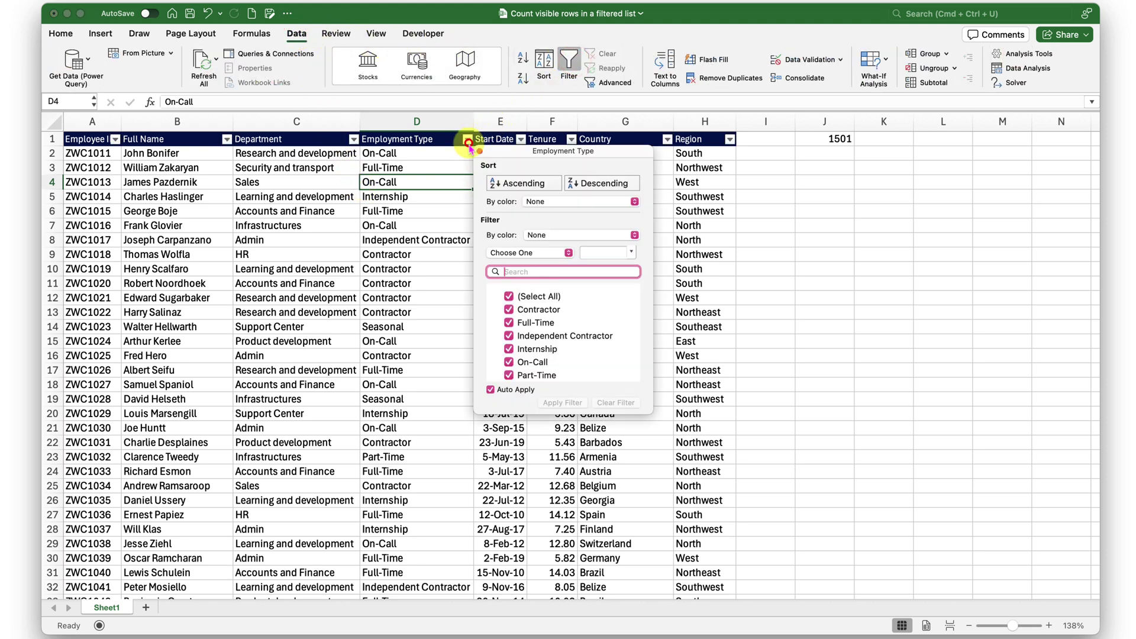
{"action": "left_click", "coordinate": [509, 296]}
{"action": "left_click", "coordinate": [510, 323]}
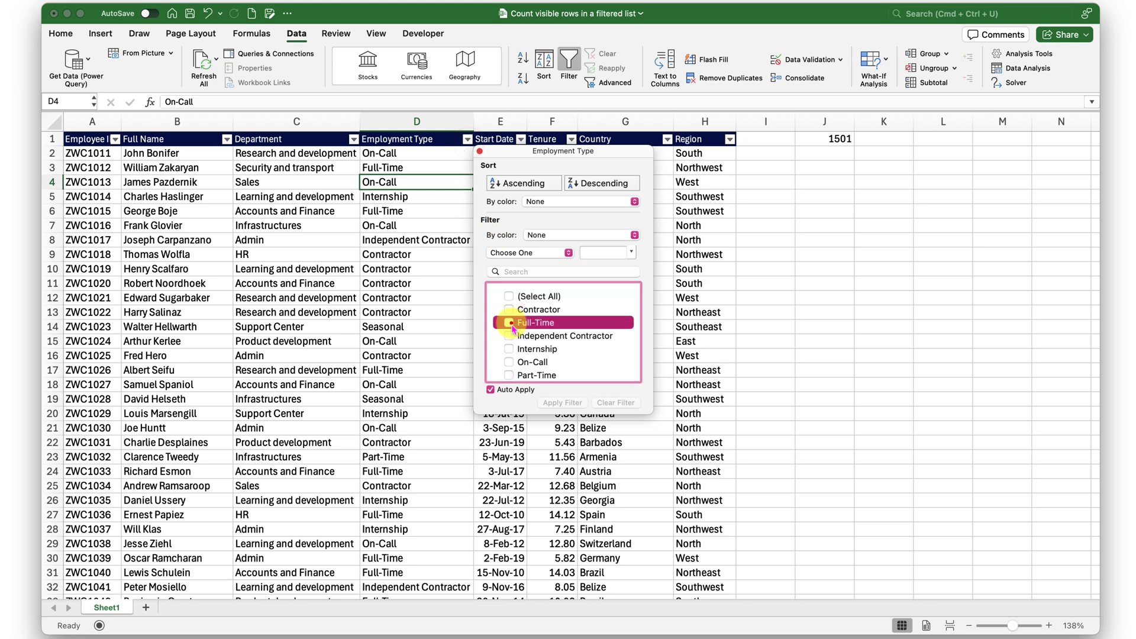
{"action": "left_click", "coordinate": [406, 402]}
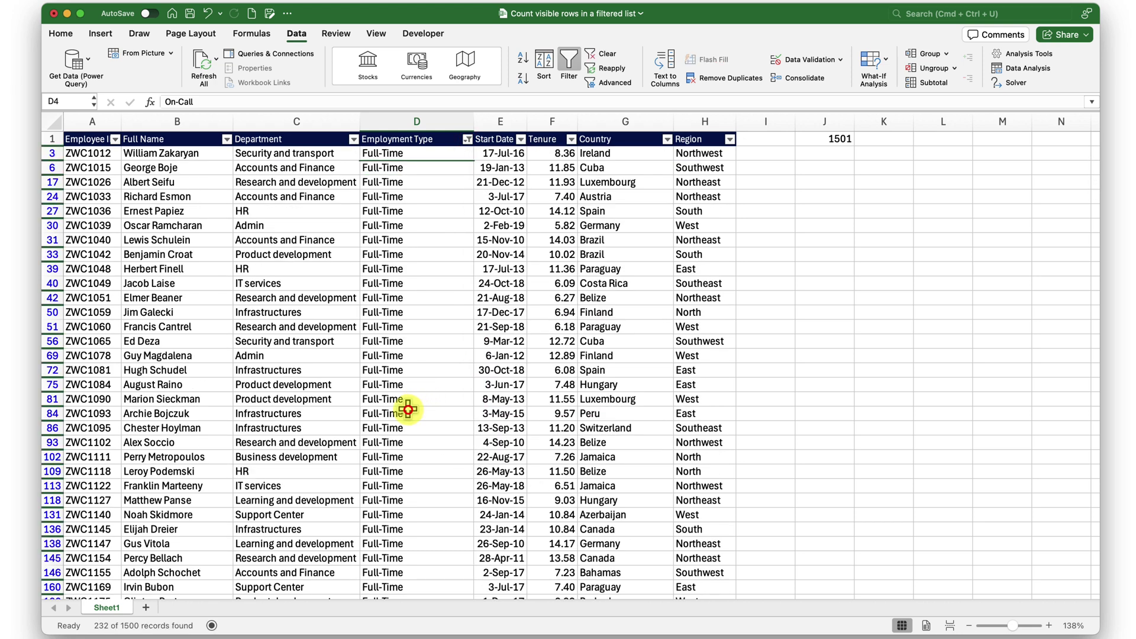
{"action": "left_click", "coordinate": [823, 139]}
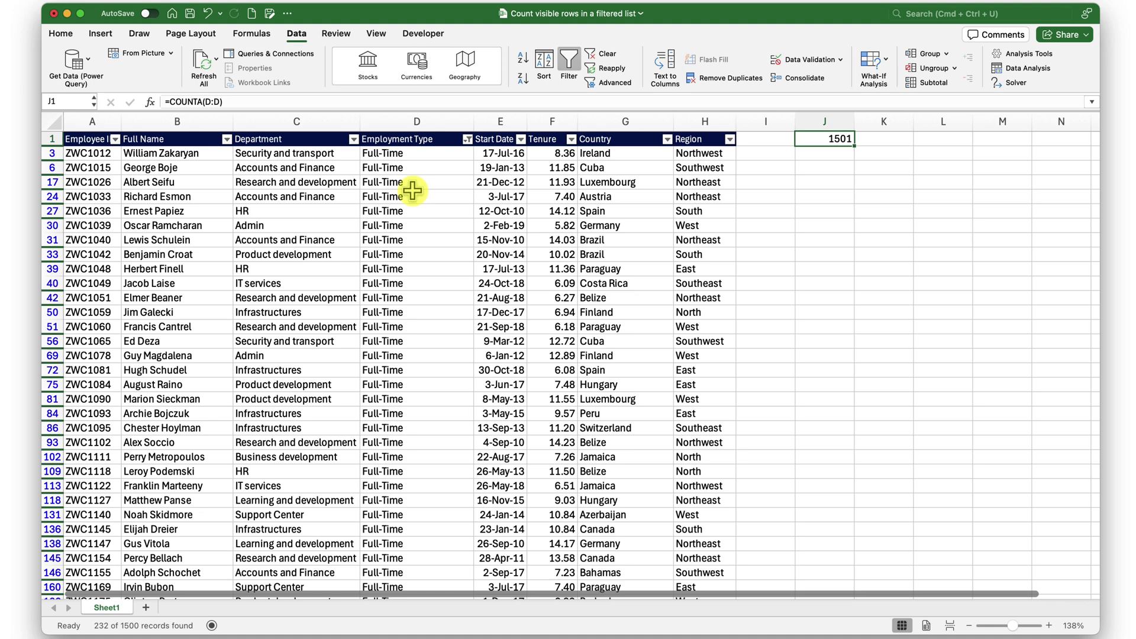
- Enter =SUBTOTAL(3, D:D) in cell L1 to count only the visible entries in the Employment Type column
{"action": "left_click", "coordinate": [940, 140]}
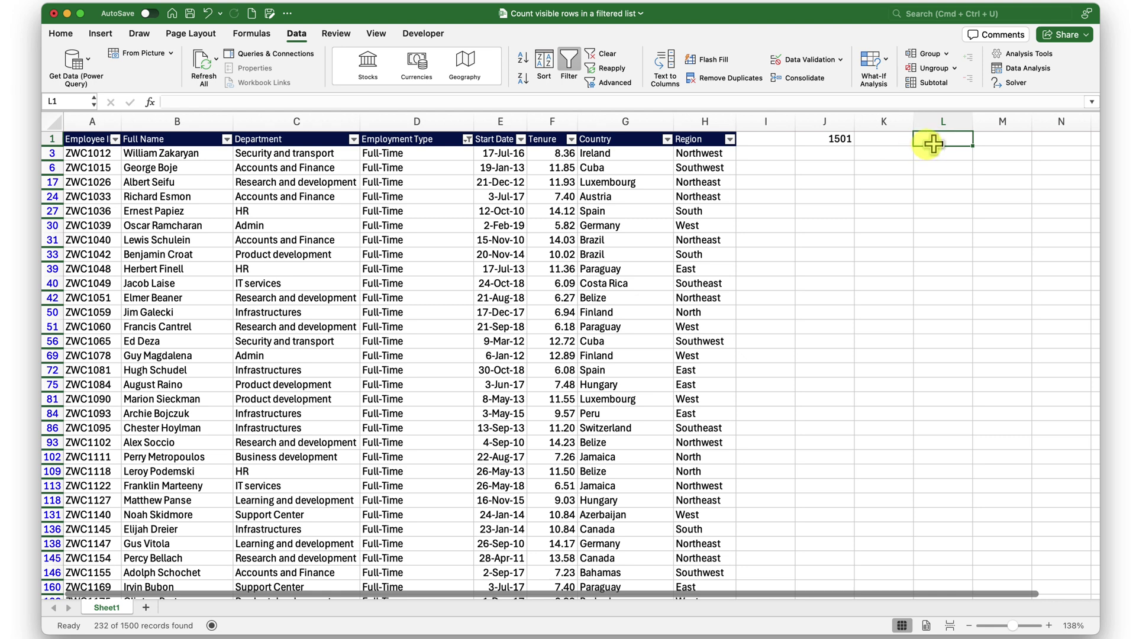
{"action": "type", "text": "=sub"}
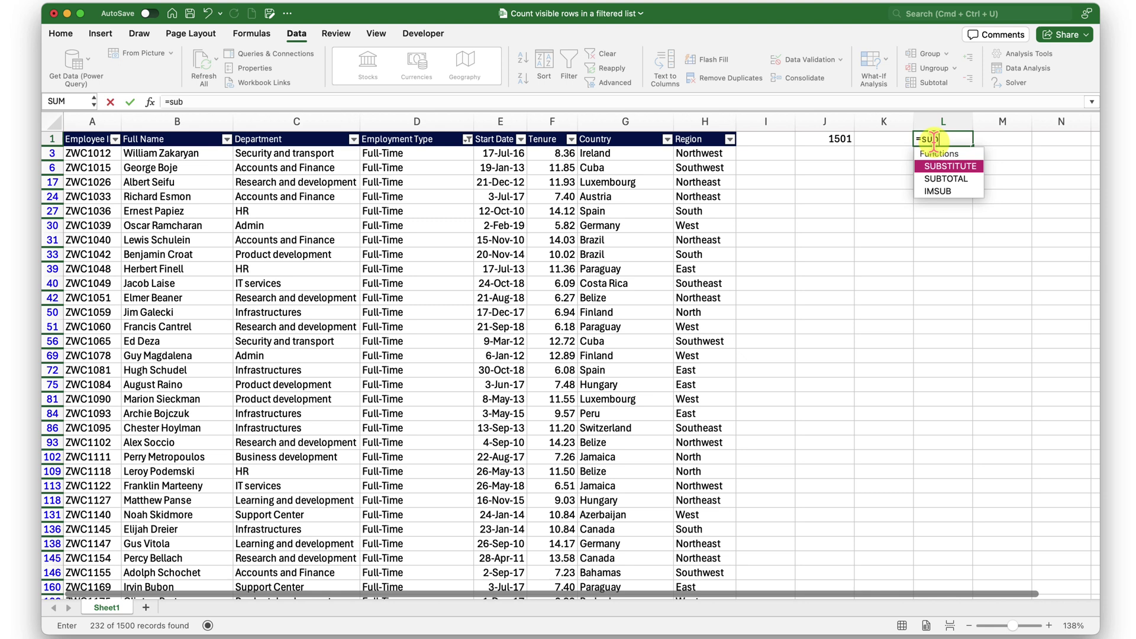
{"action": "key", "text": "Down"}
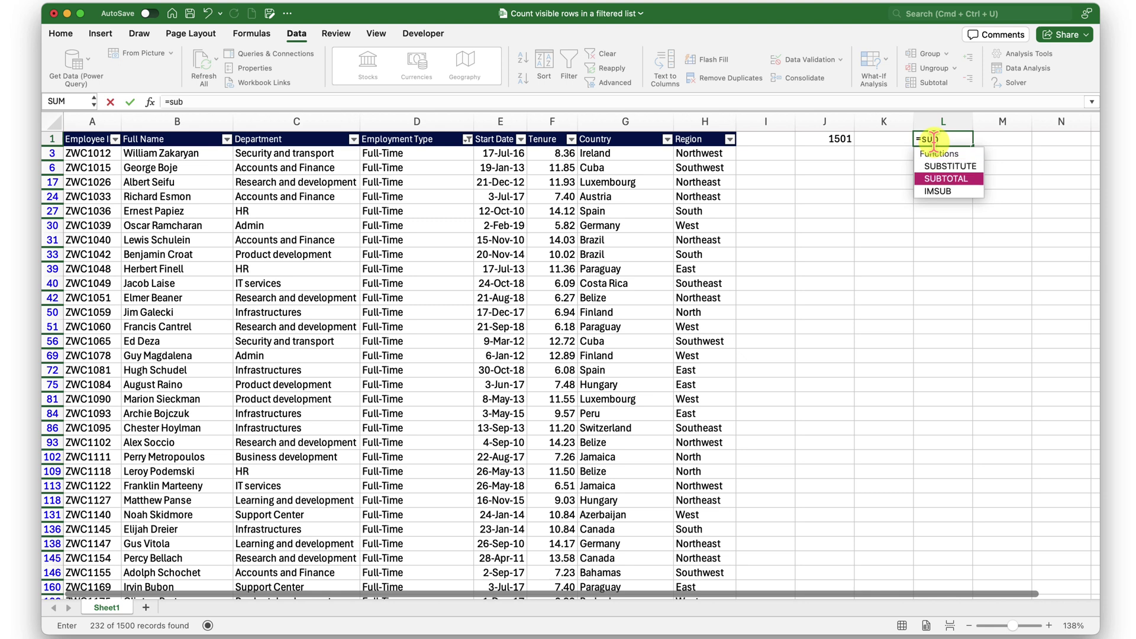
{"action": "key", "text": "Tab"}
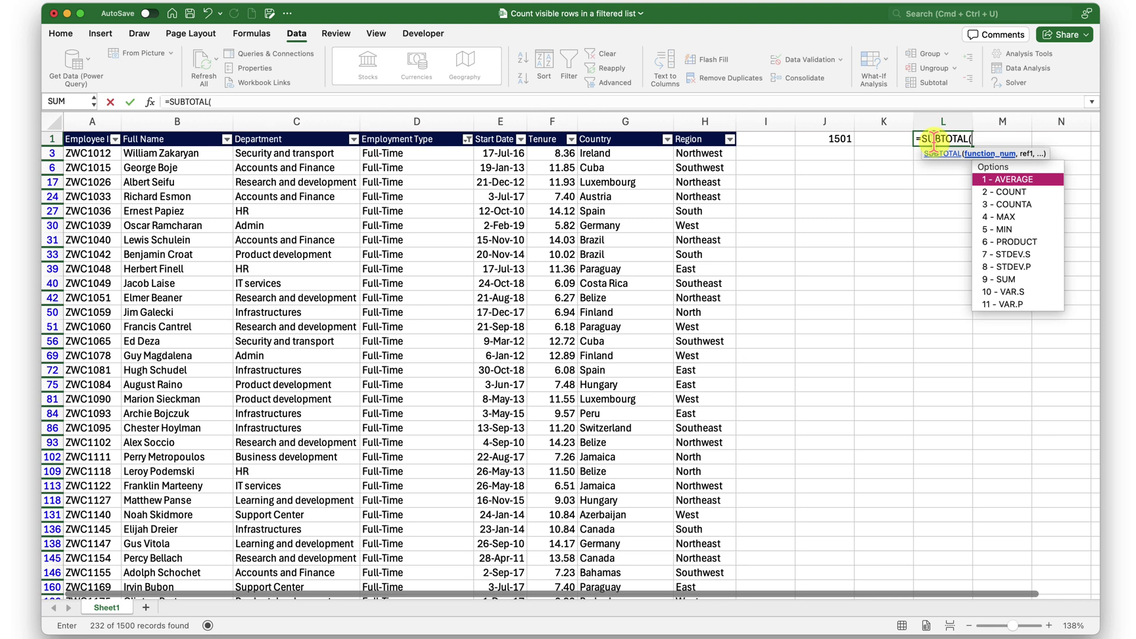
{"action": "key", "text": "Down"}
{"action": "key", "text": "Down"}
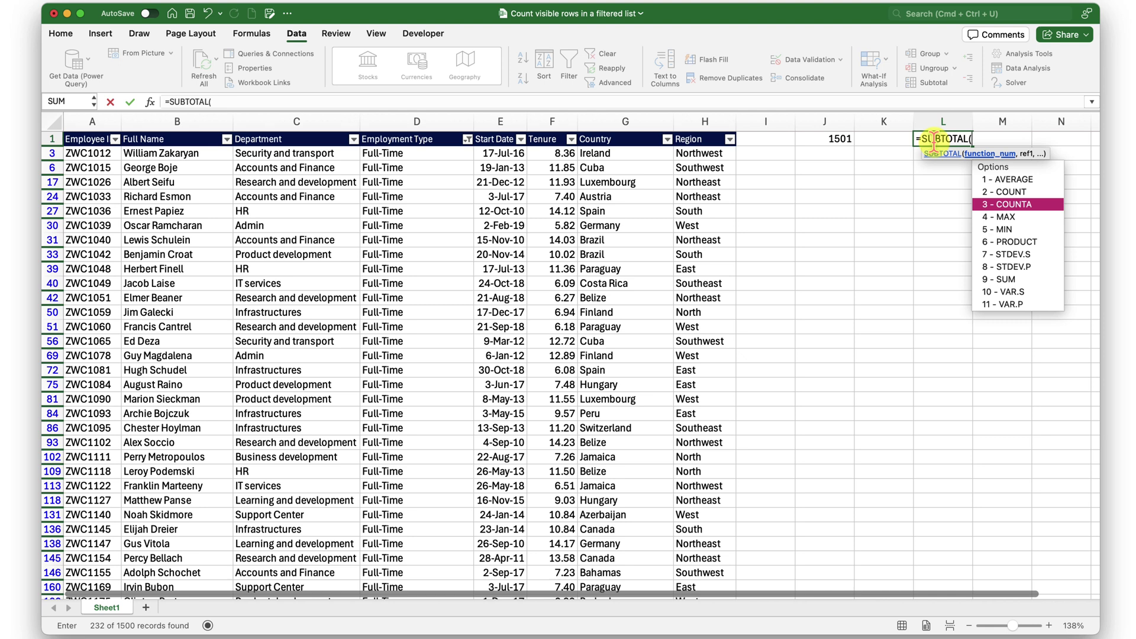
{"action": "key", "text": "Tab"}
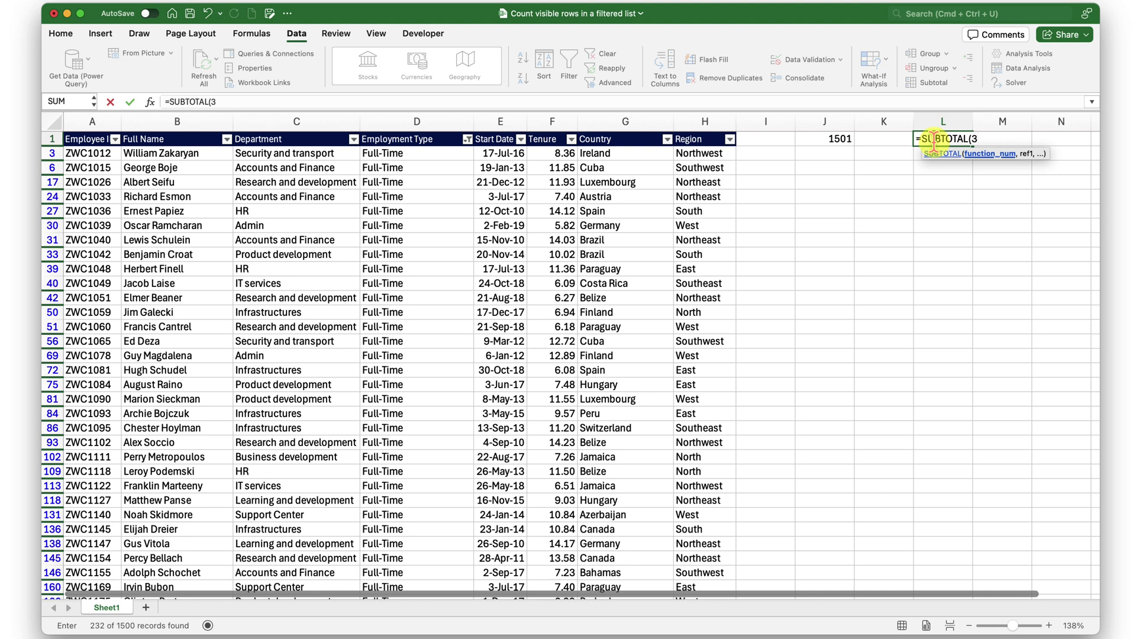
{"action": "type", "text": ","}
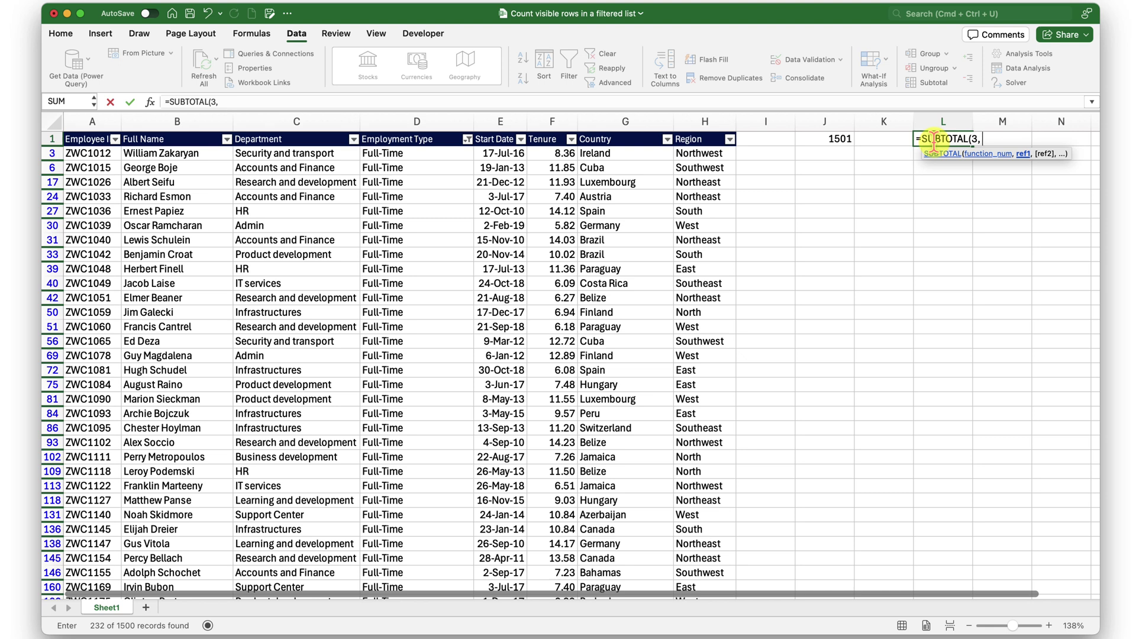
{"action": "left_click", "coordinate": [417, 120]}
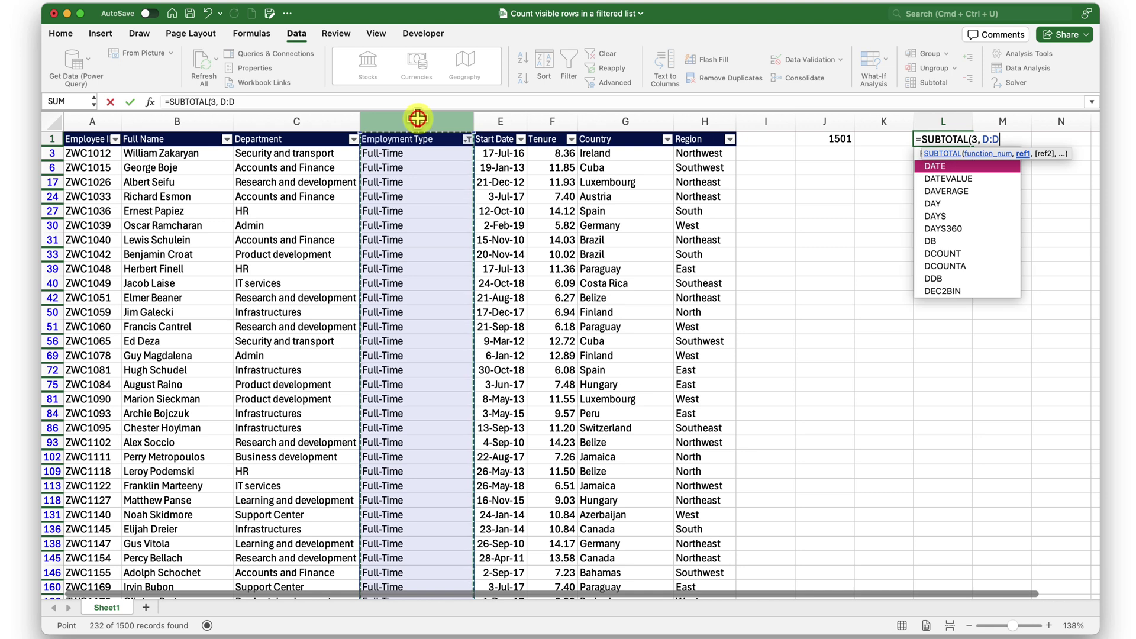
{"action": "type", "text": ")"}
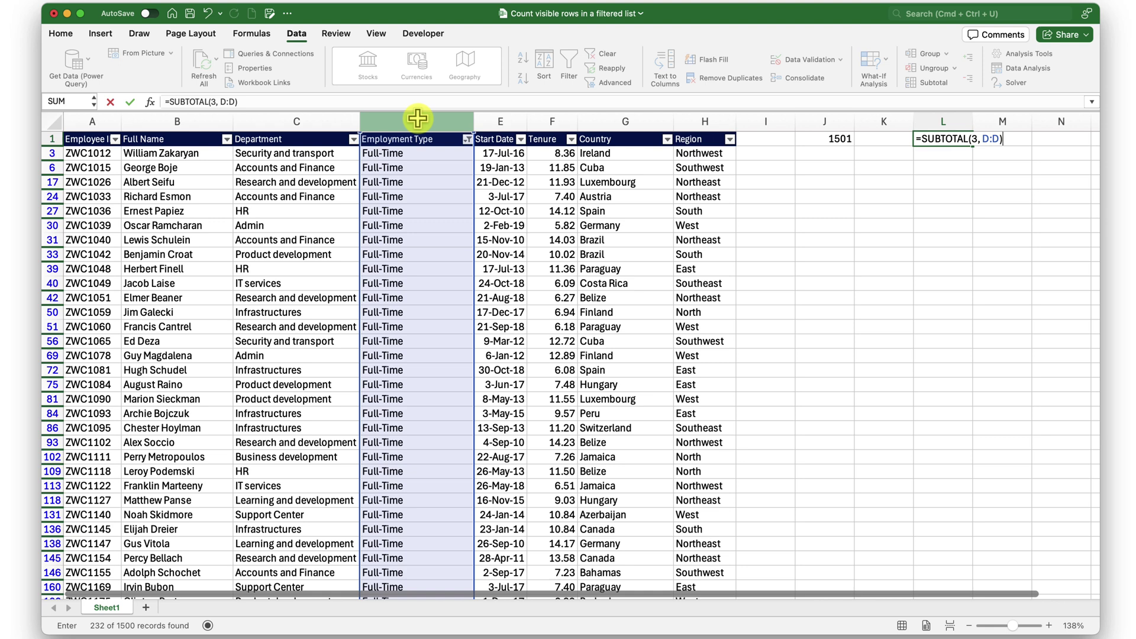
{"action": "key", "text": "Return"}
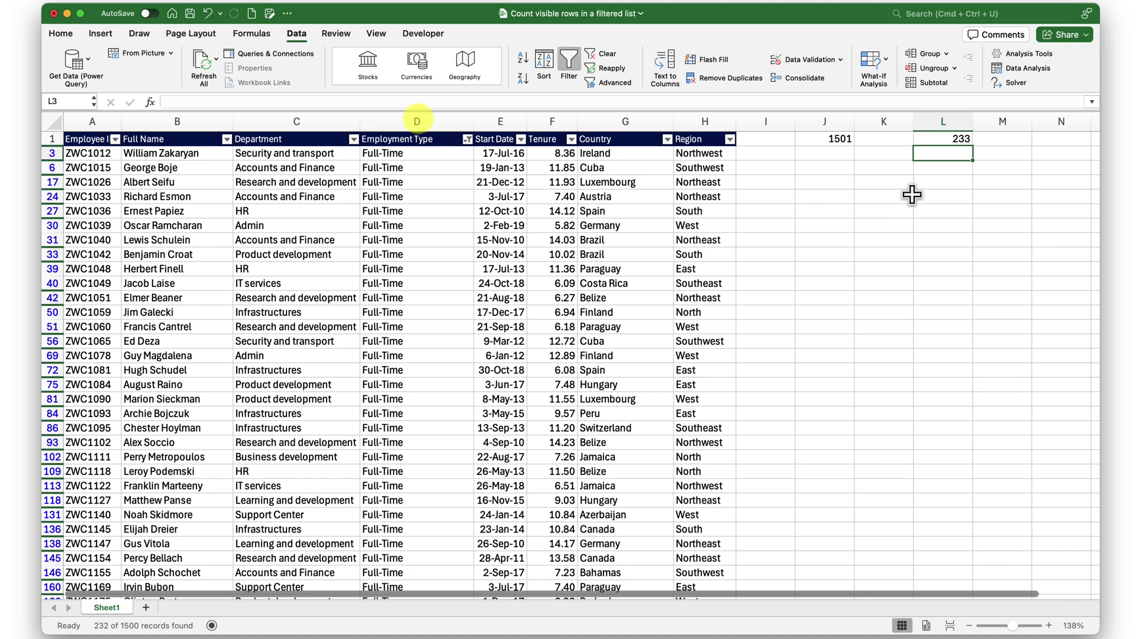
{"action": "left_click", "coordinate": [945, 140]}
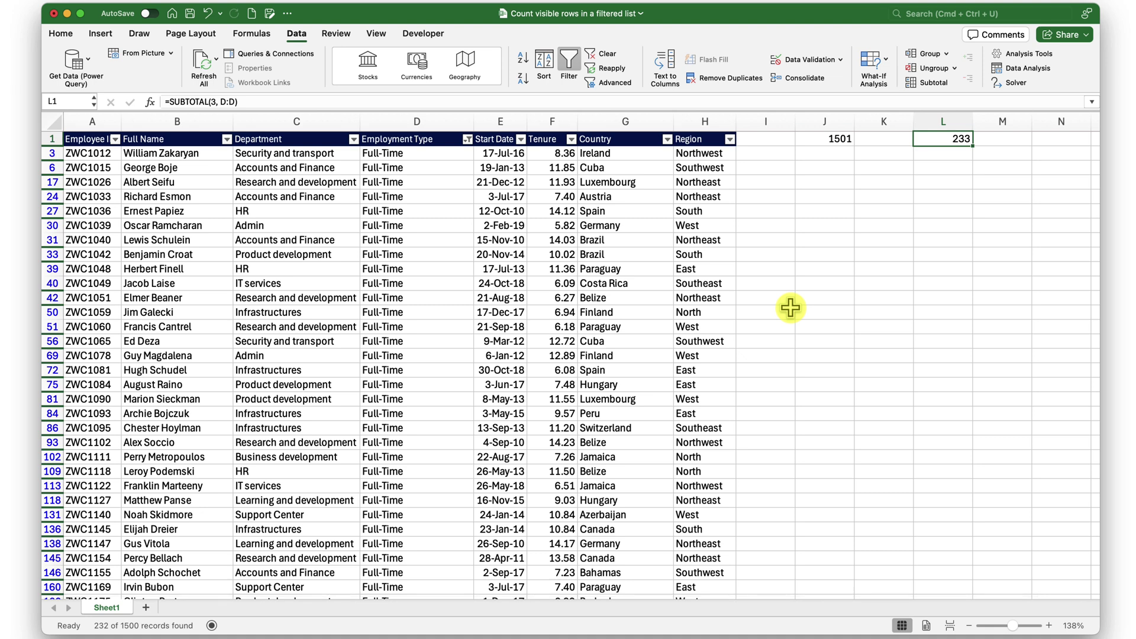
- Filter the Region column to show only East, keeping the Full-Time filter
{"action": "left_click", "coordinate": [427, 223]}
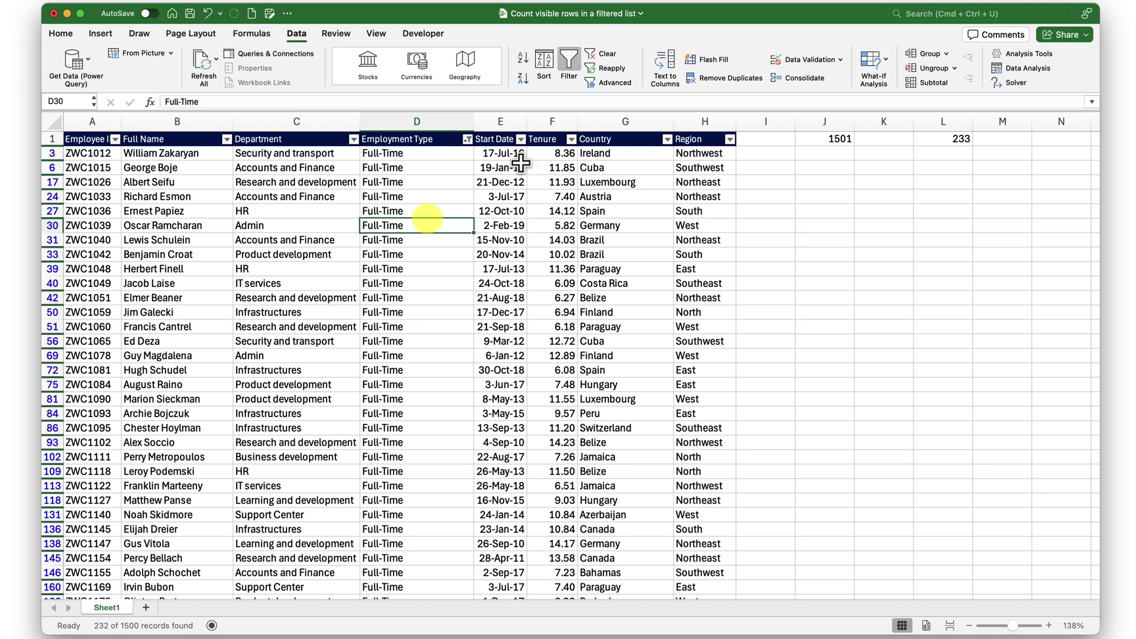
{"action": "left_click", "coordinate": [730, 140]}
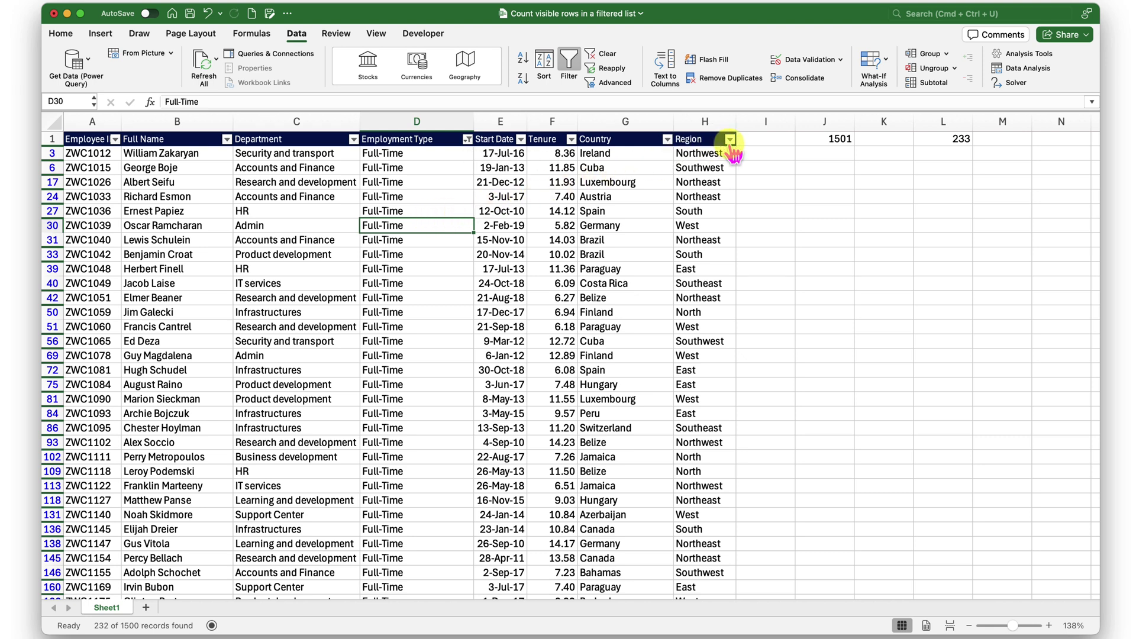
{"action": "left_click", "coordinate": [730, 141]}
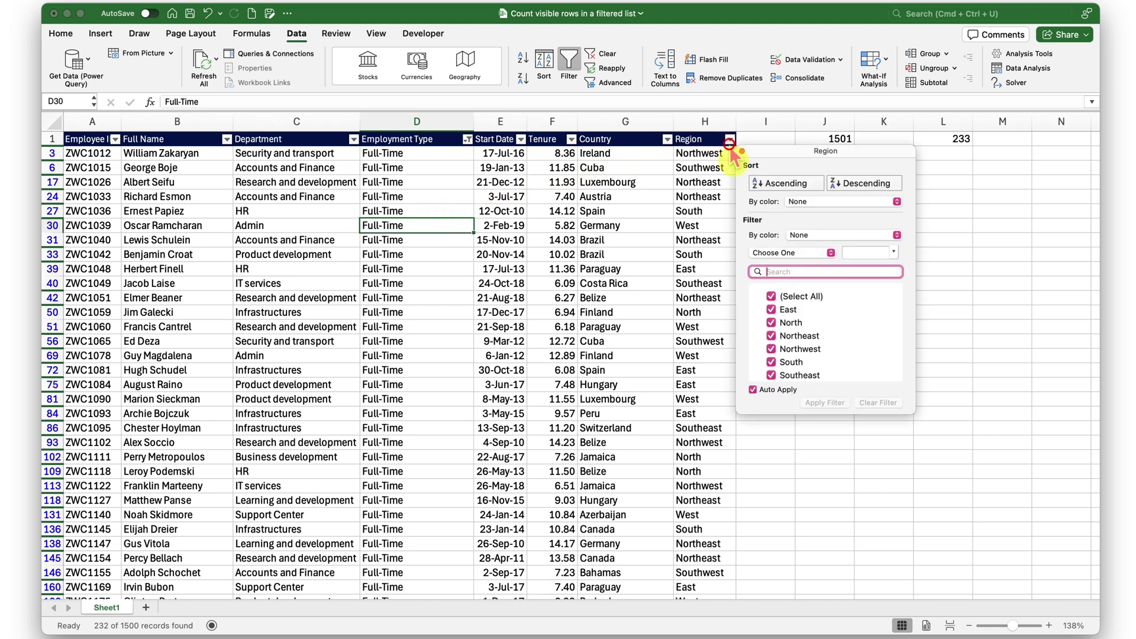
{"action": "left_click", "coordinate": [770, 296]}
{"action": "left_click", "coordinate": [772, 310]}
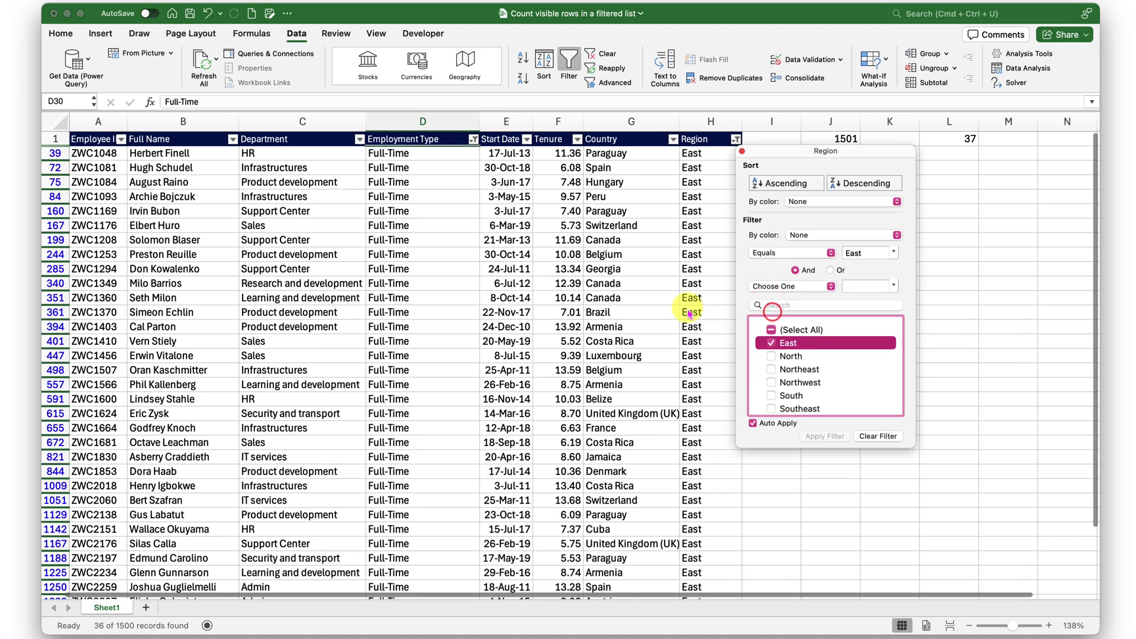
{"action": "left_click", "coordinate": [666, 307]}
- Change the formula in L1 to =SUBTOTAL(3, D:D)-1 so that the header row is excluded from the count
{"action": "left_click", "coordinate": [959, 140]}
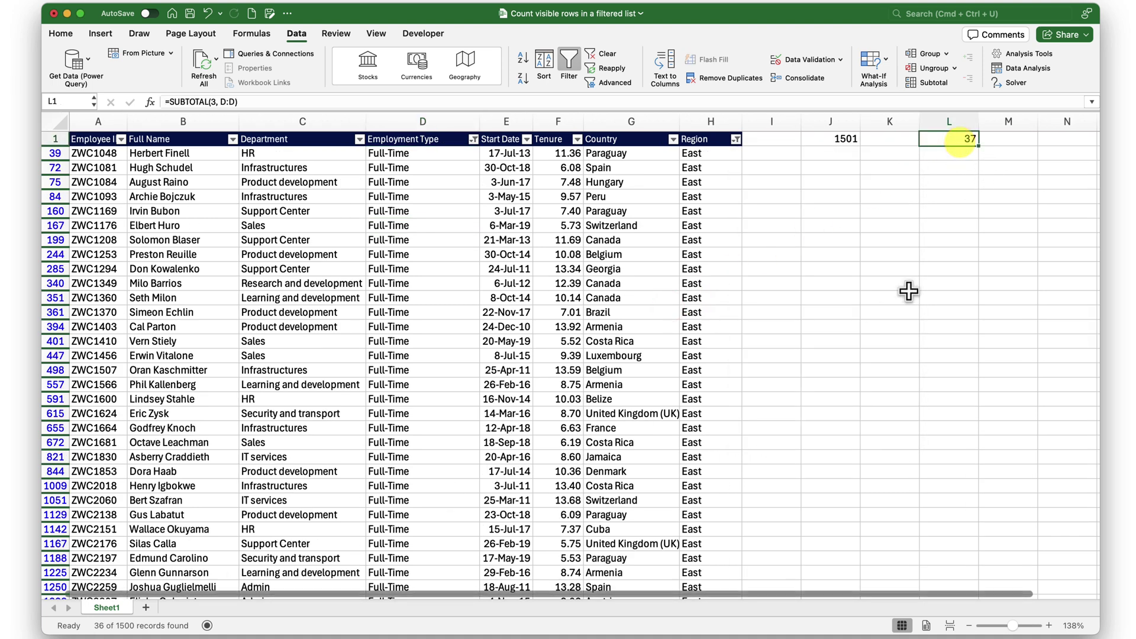
{"action": "left_click", "coordinate": [905, 104]}
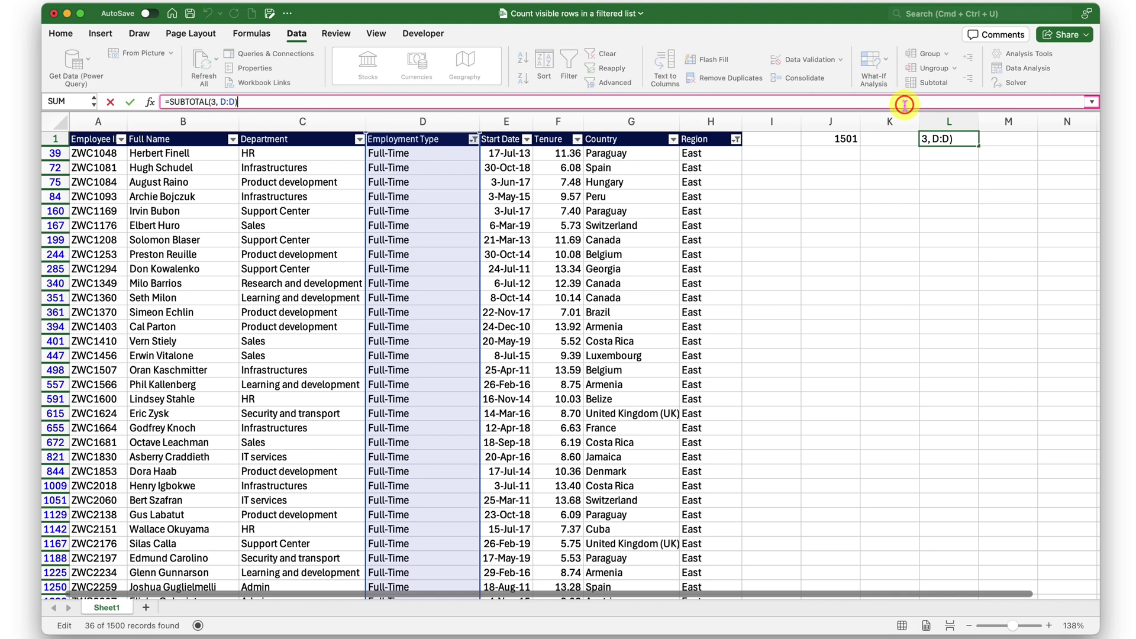
{"action": "type", "text": "-1"}
{"action": "key", "text": "Return"}
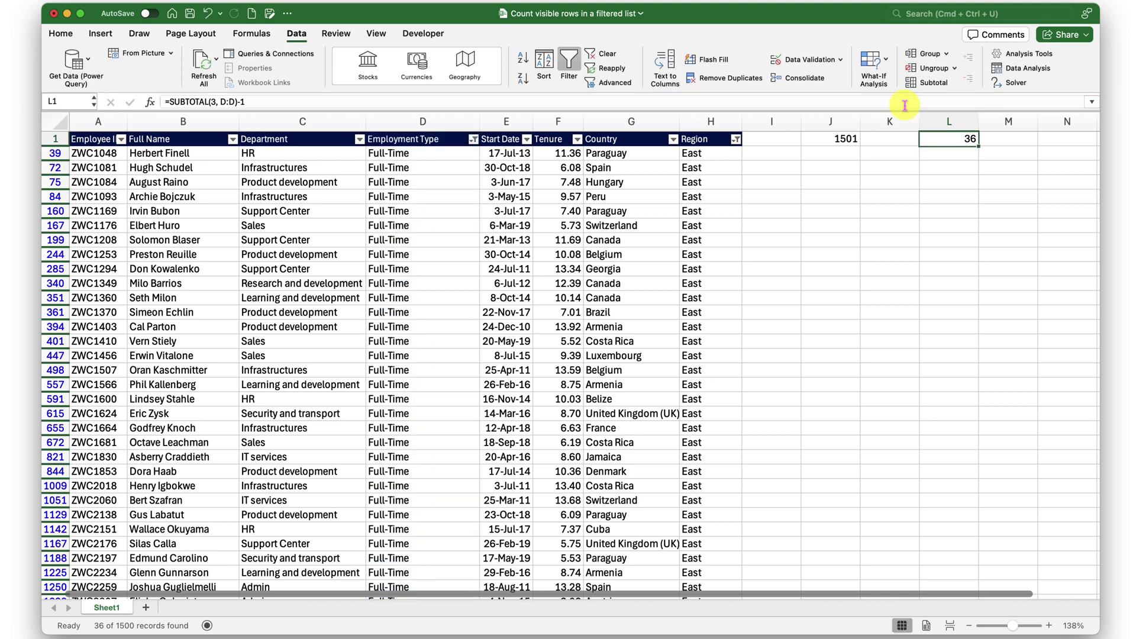
- Change the formula in J1 to =COUNTA(D:D)-1 to leave the header row out of the total, and reselect L1
{"action": "left_click", "coordinate": [828, 138]}
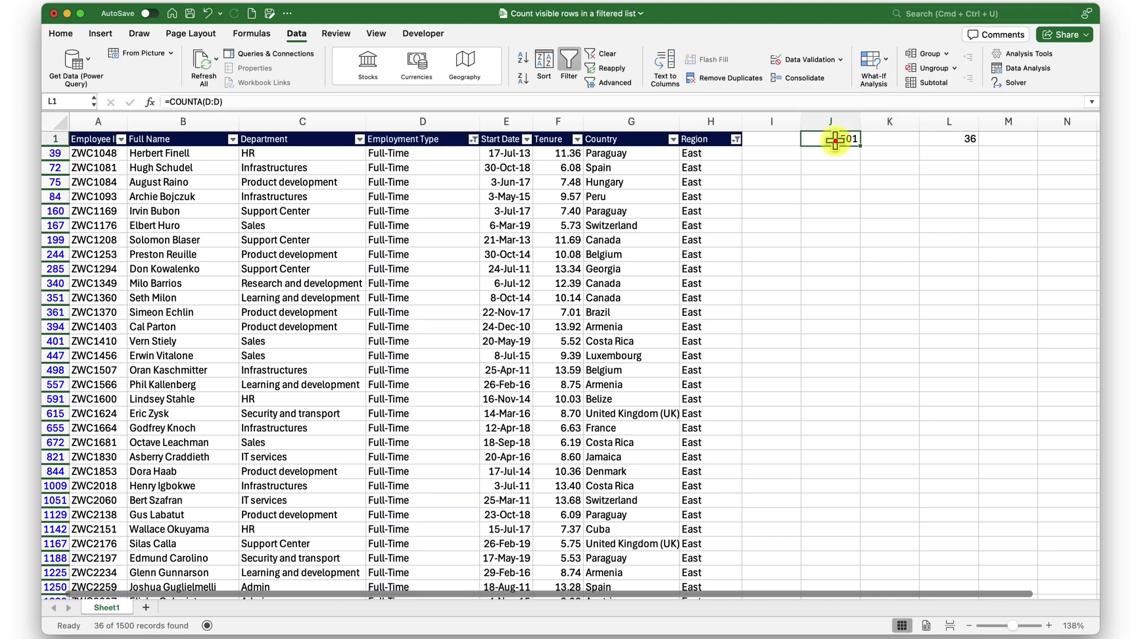
{"action": "left_click", "coordinate": [828, 105]}
{"action": "type", "text": "-1"}
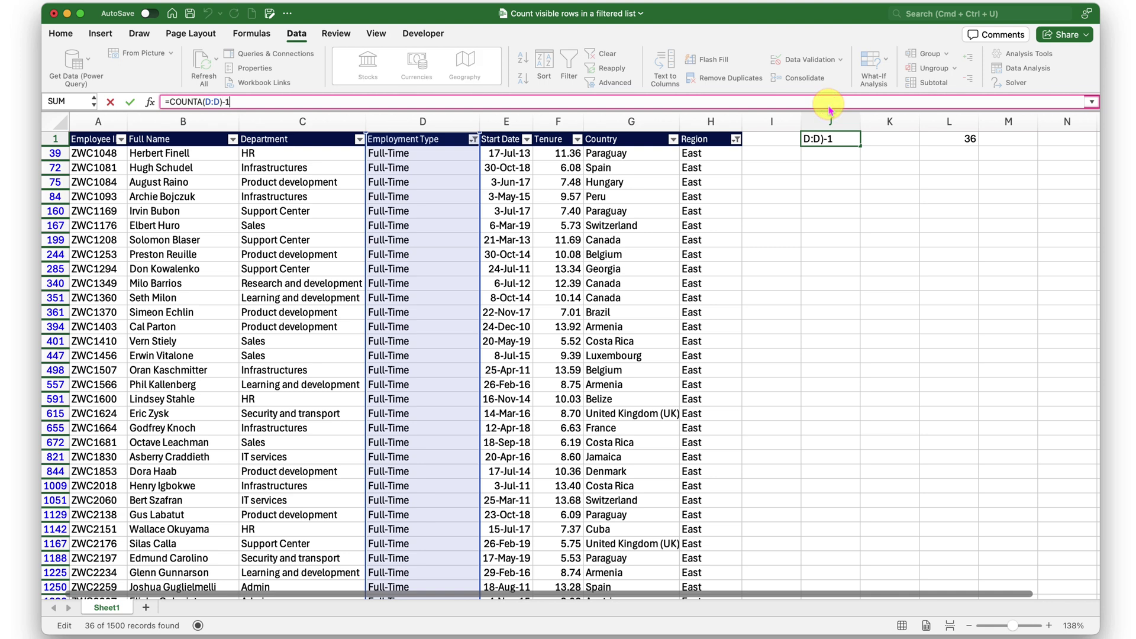
{"action": "key", "text": "Return"}
{"action": "left_click", "coordinate": [958, 139]}
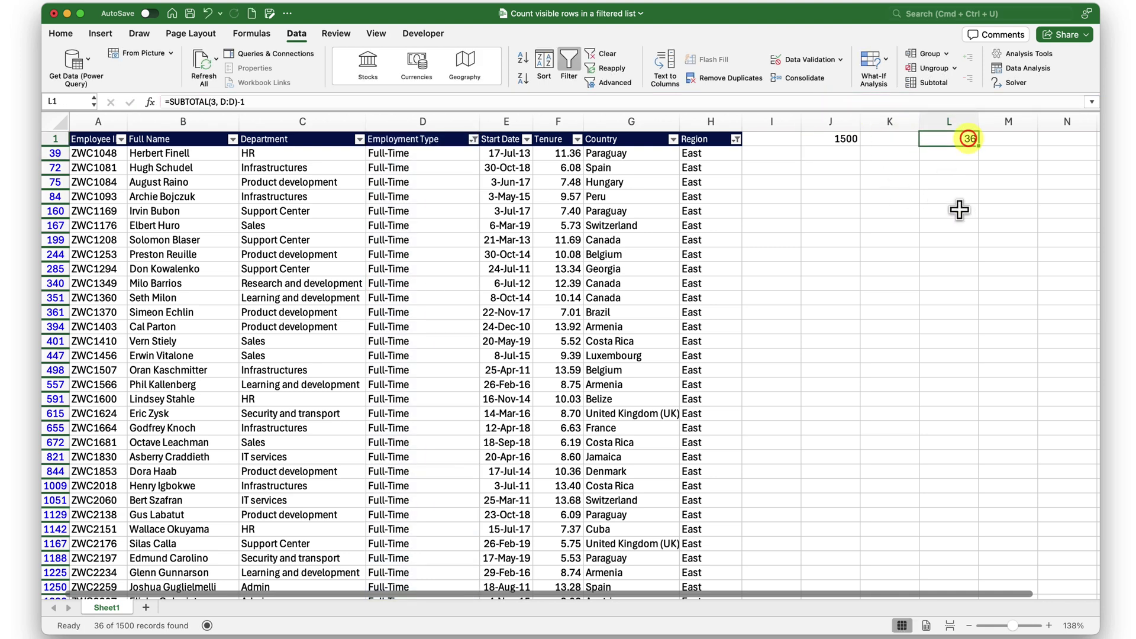
{"action": "type", "text": "=SUBTOTAL(3, D:D)-1"}
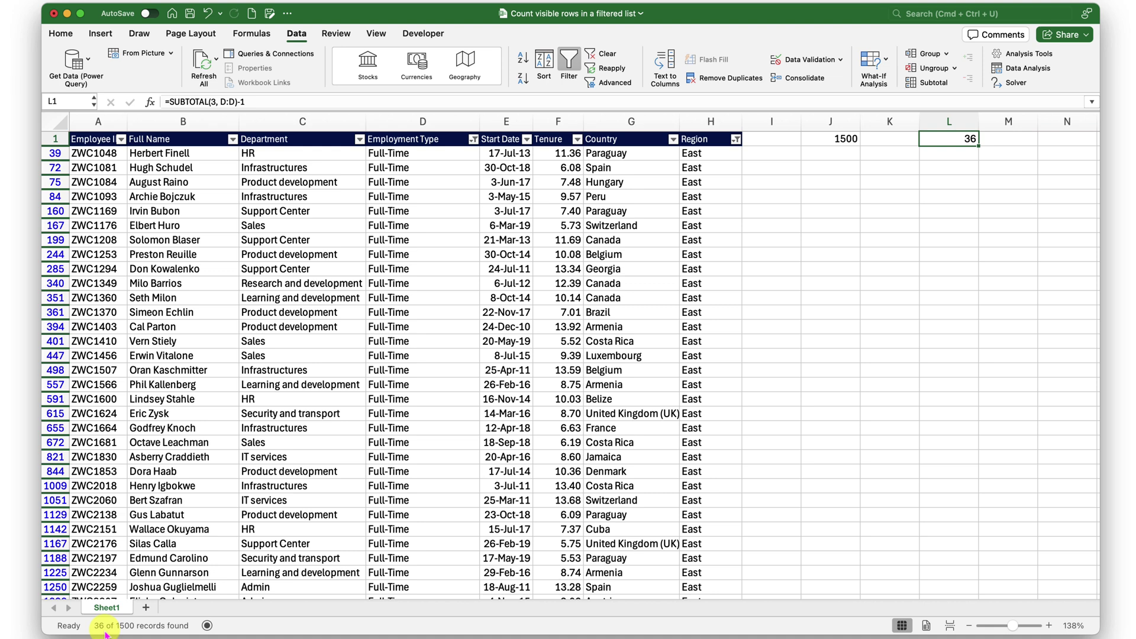
- Filter the Country column to show only Austria, keeping the Full-Time and East filters
{"action": "left_click", "coordinate": [673, 140]}
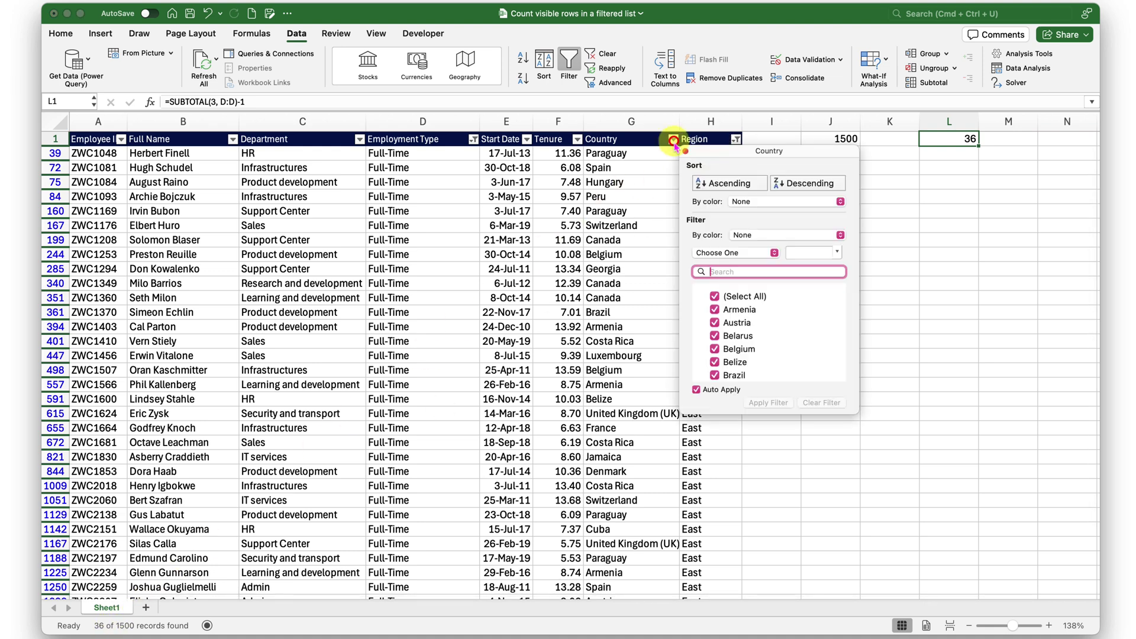
{"action": "left_click", "coordinate": [714, 295]}
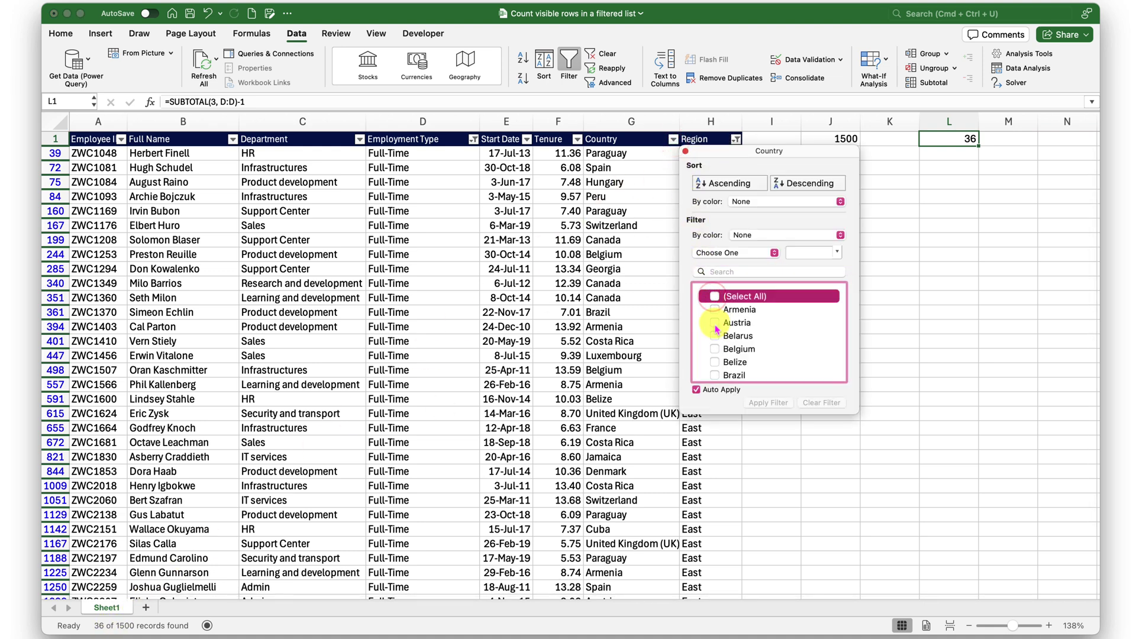
{"action": "left_click", "coordinate": [715, 323]}
{"action": "left_click", "coordinate": [616, 255]}
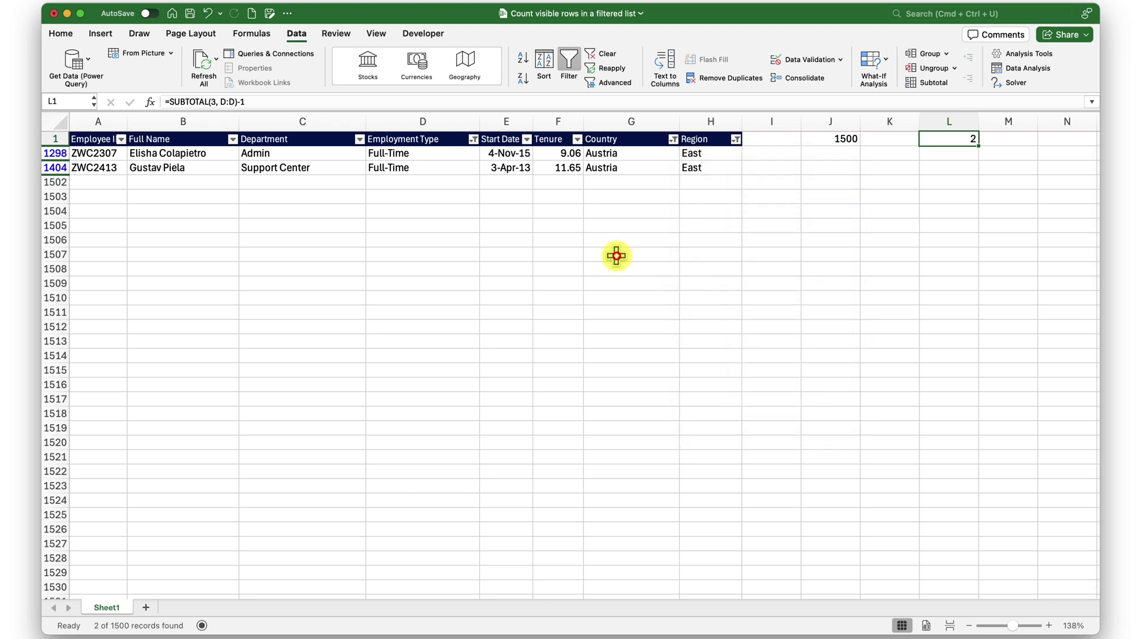